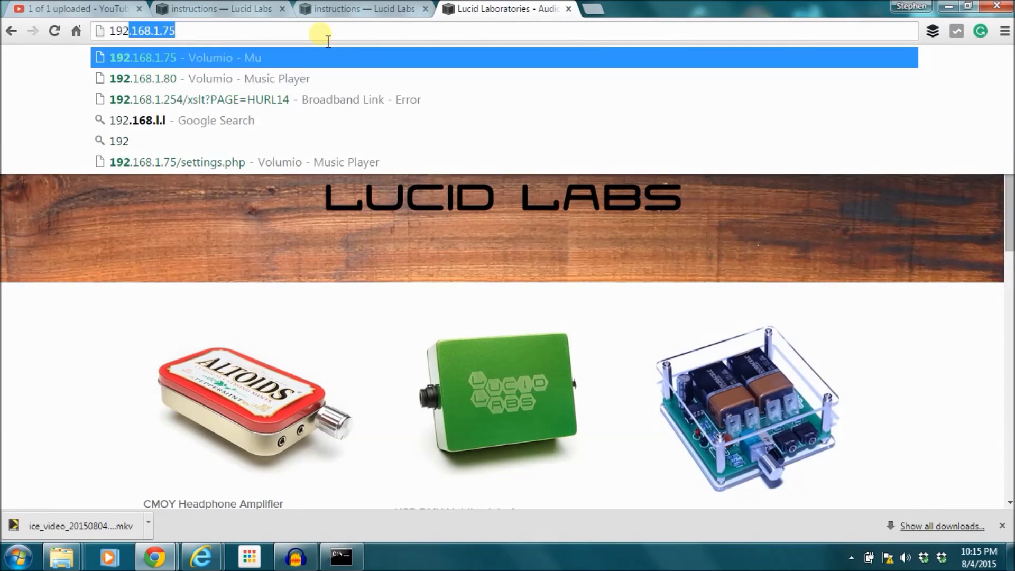
Step: Load the Volumio web interface at 192.168.1.75 in the browser
key(BackSpace)
key(BackSpace)
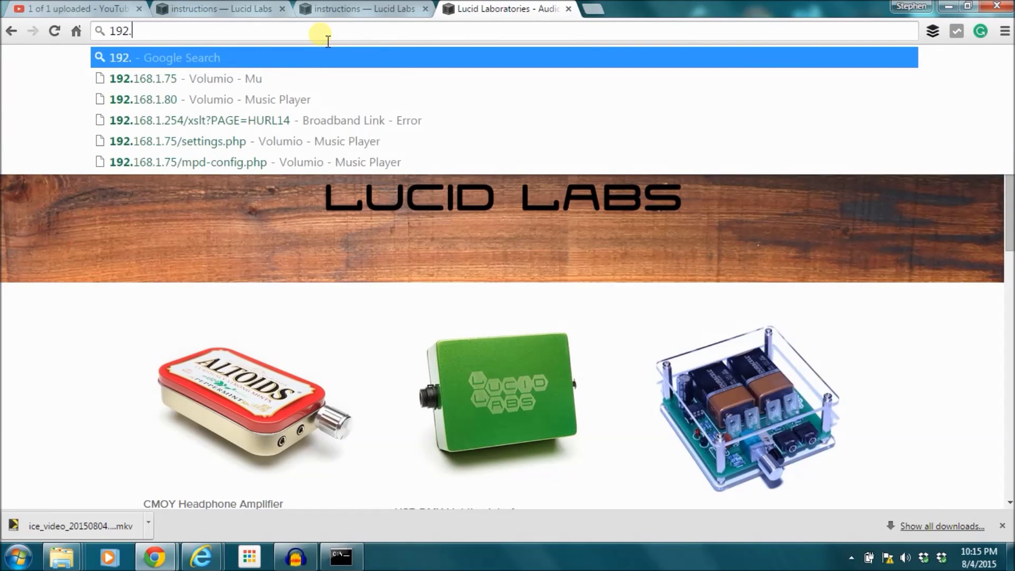
text(168.1)
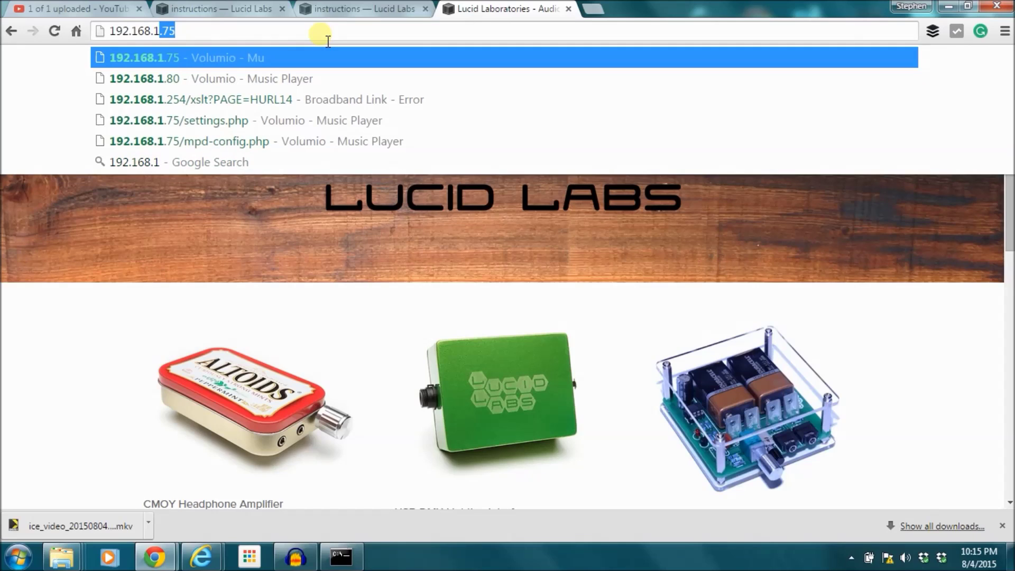
text(.75)
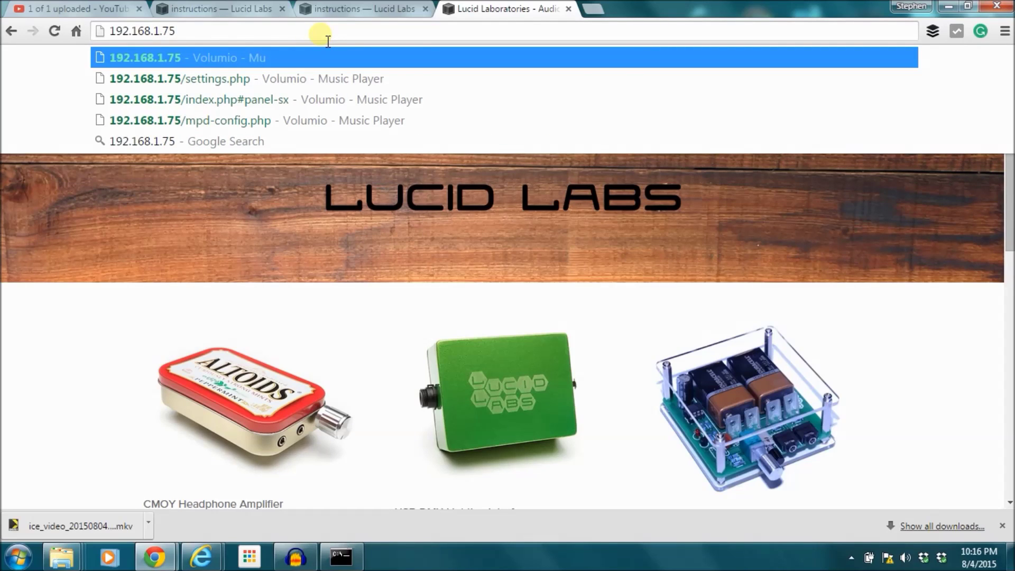
key(Return)
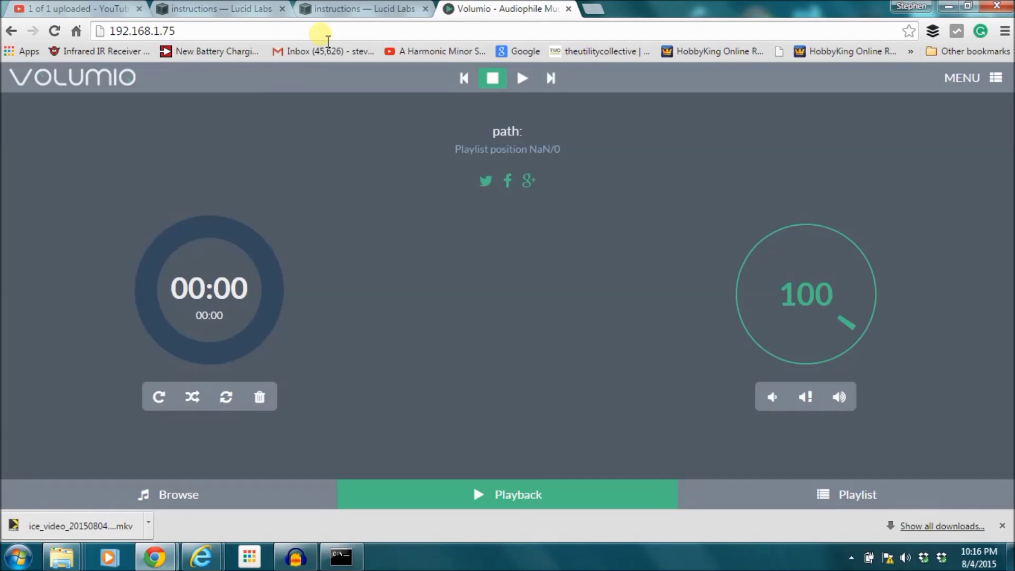
click(328, 41)
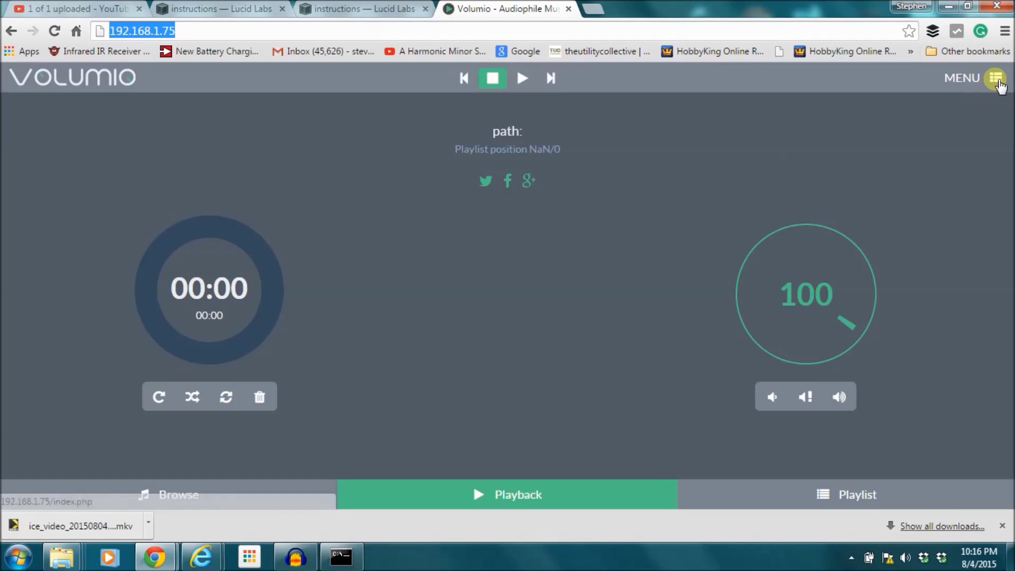
Step: Open the form for adding a new network mount in the Volumio library settings and go to its remote directory field
click(996, 80)
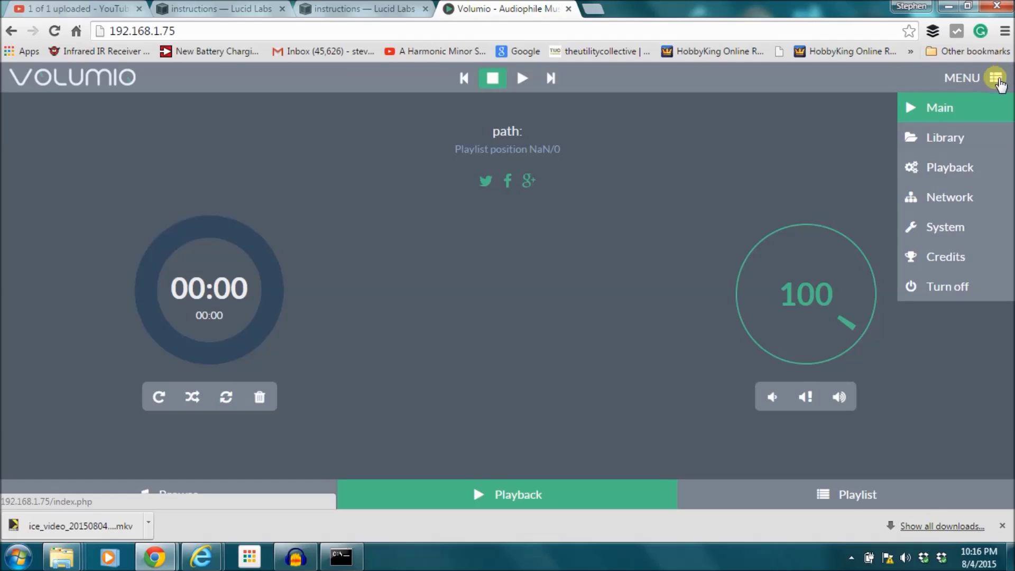
click(963, 150)
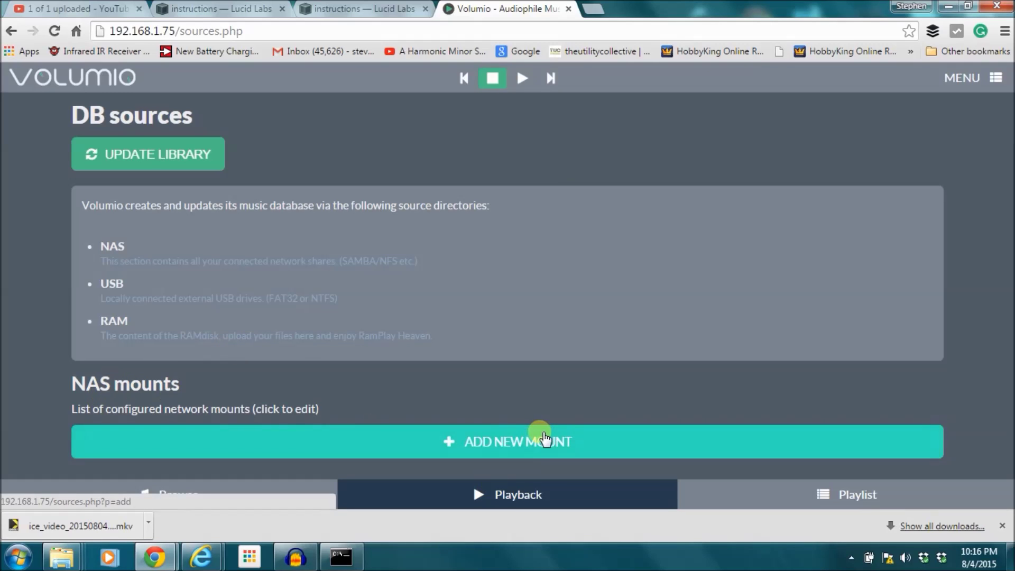
click(540, 438)
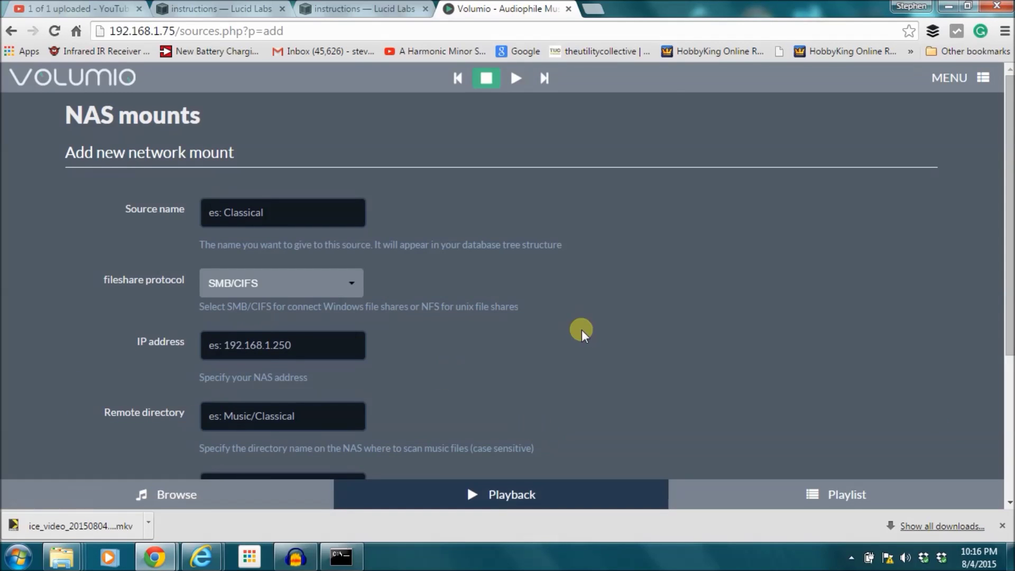
scroll(581, 329, down, 3)
scroll(582, 329, up, 1)
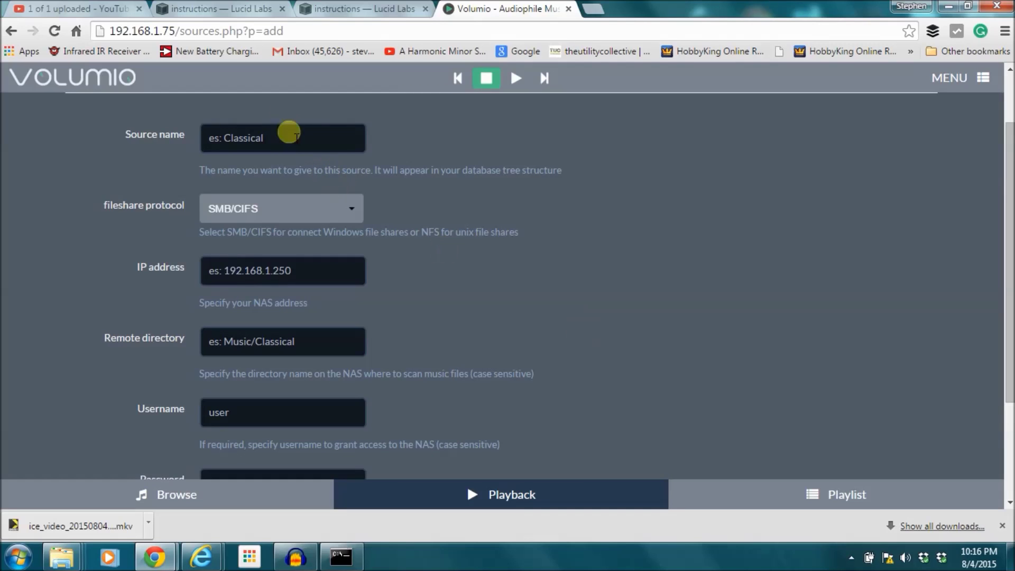
scroll(465, 297, down, 1)
click(327, 274)
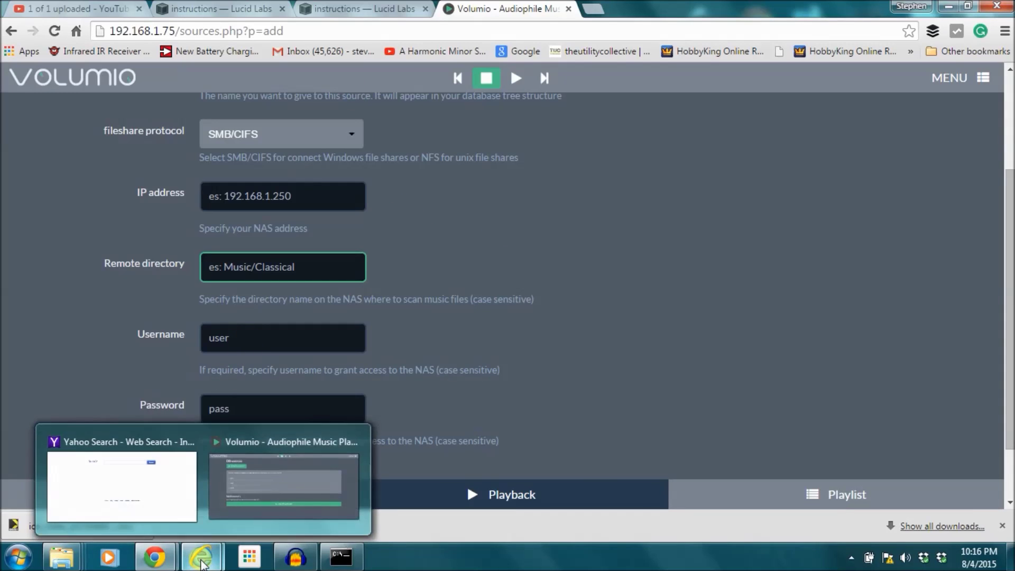
Step: Switch to the Yahoo Search page in Internet Explorer and open the network location \\192.168.1.83 from there
click(202, 563)
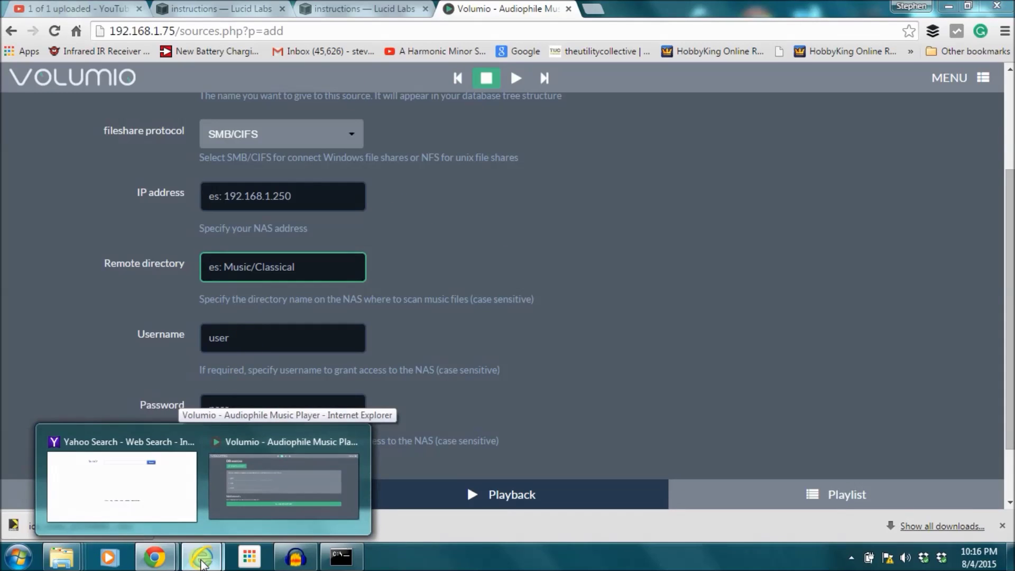
click(155, 497)
click(211, 29)
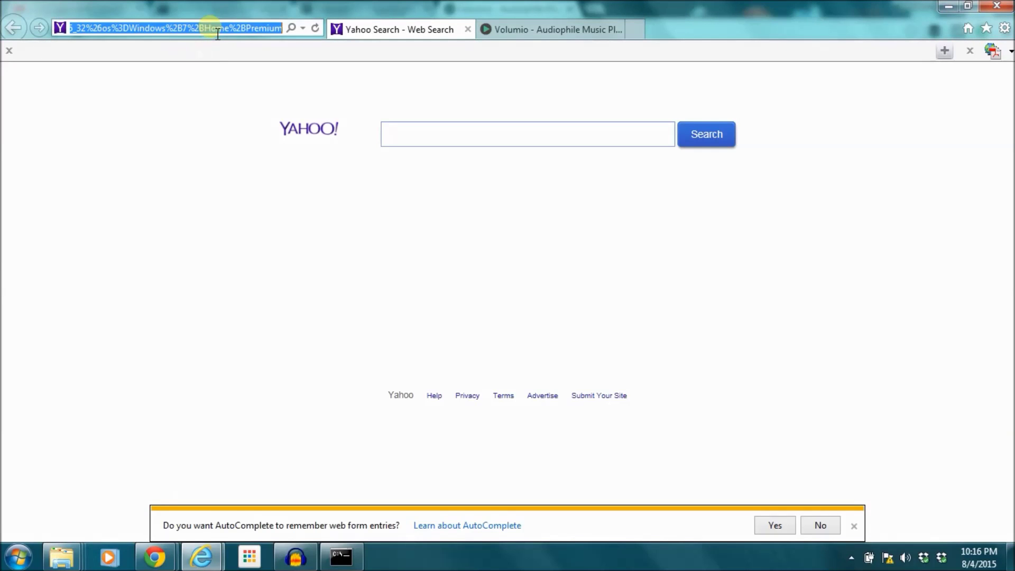
click(212, 29)
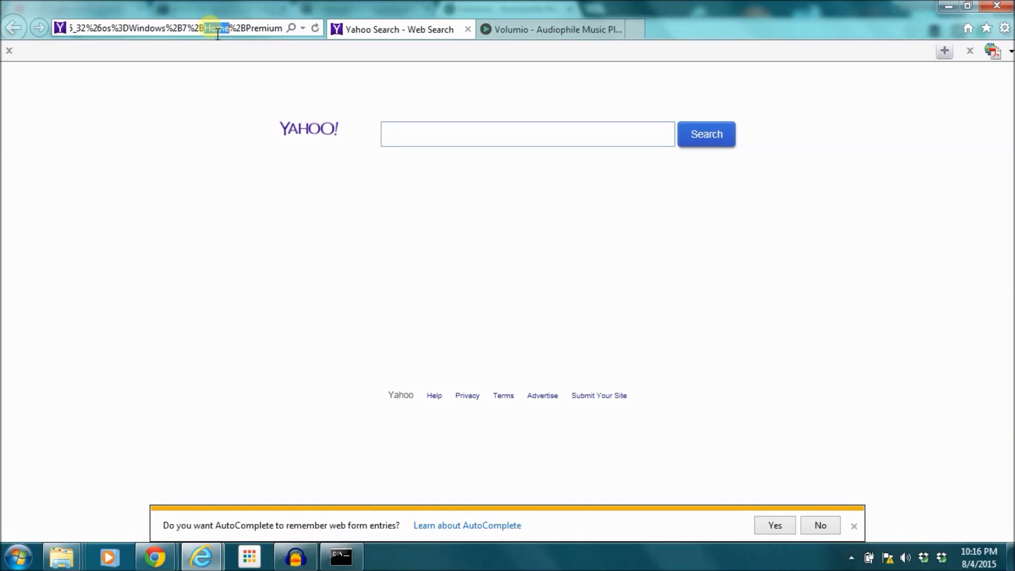
click(217, 29)
text(\\)
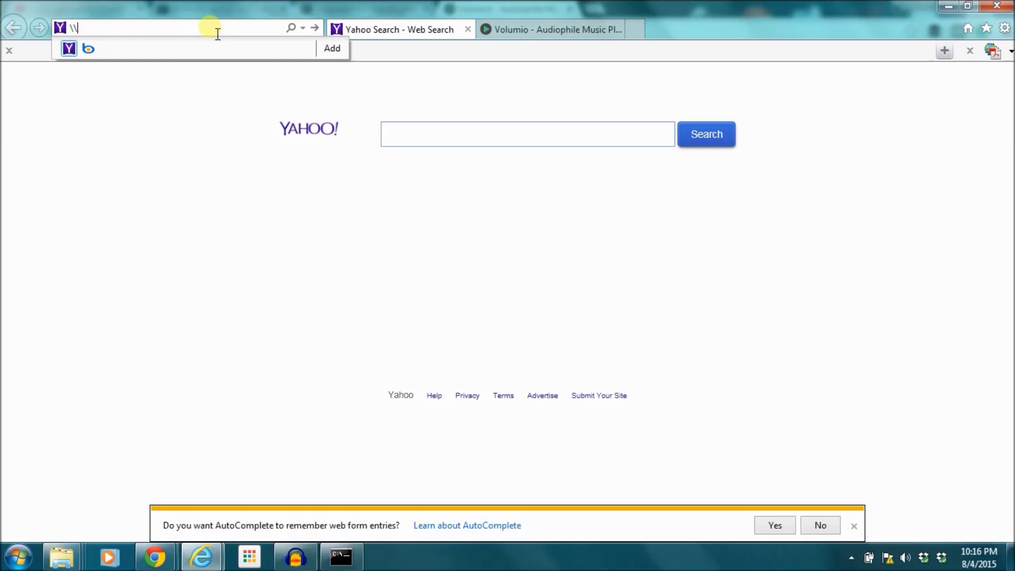
text(192.168.1.7)
key(BackSpace)
text(83)
key(Return)
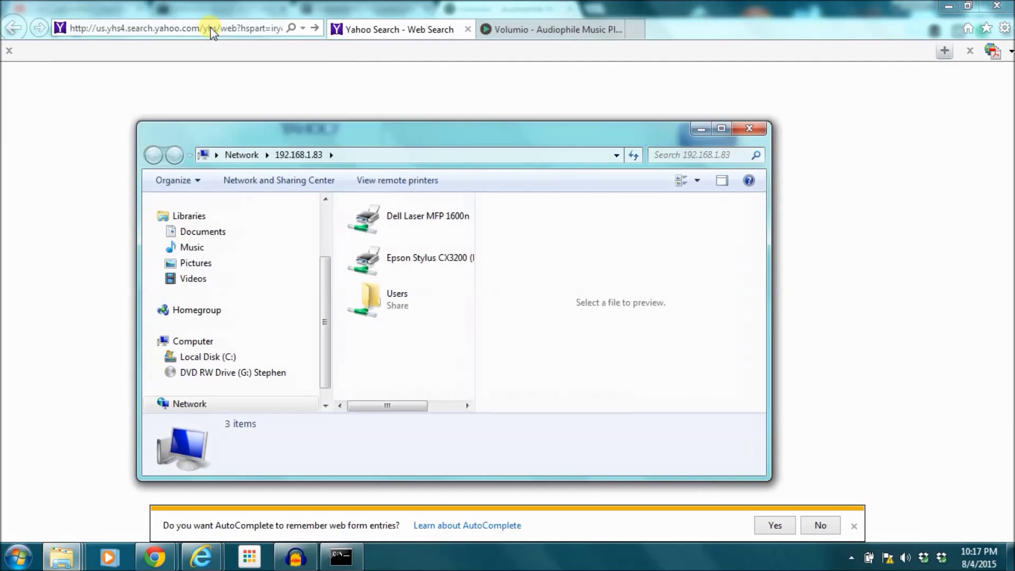
Step: Browse the shared Users folder on 192.168.1.83 down to Public Music
double_click(390, 302)
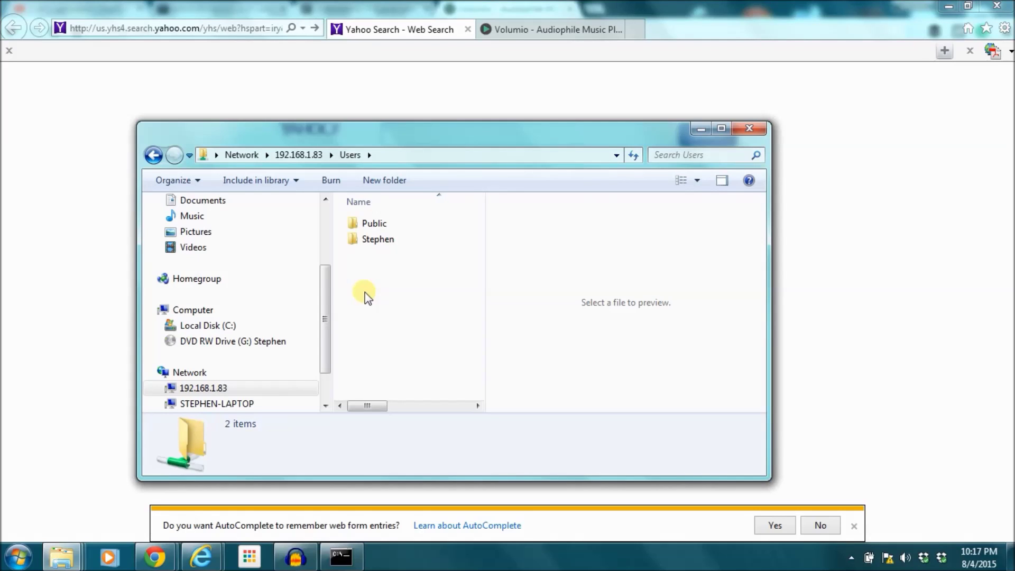
double_click(371, 223)
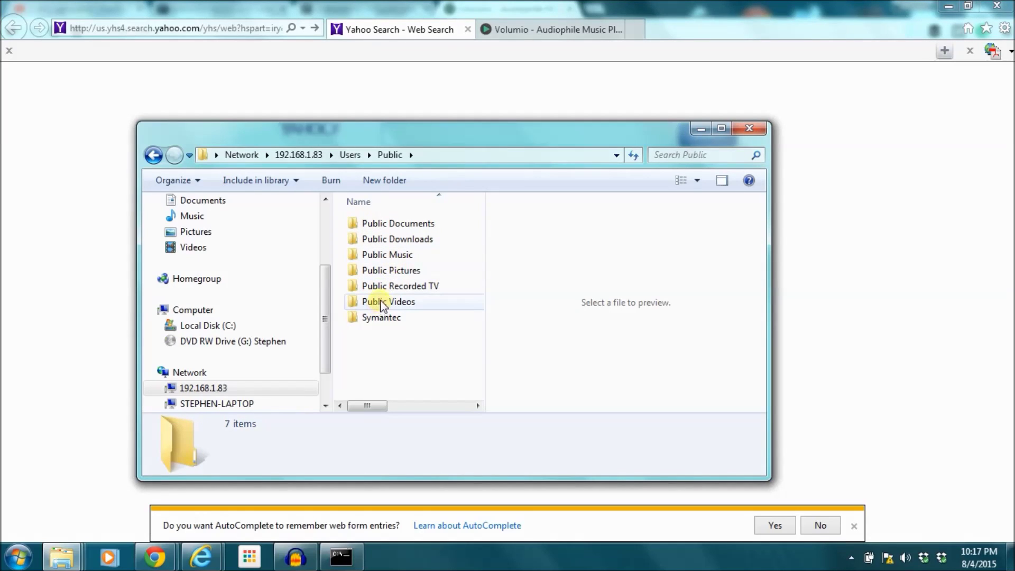
double_click(385, 256)
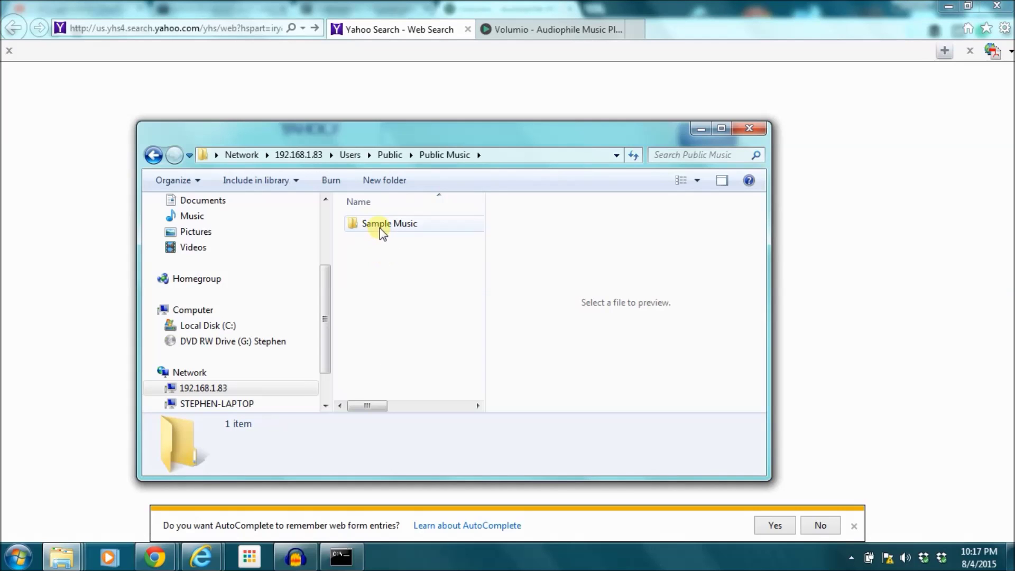
Step: Open the properties of the Sample Music folder and highlight the Users\Public\Music part of its location path
click(380, 227)
right_click(380, 227)
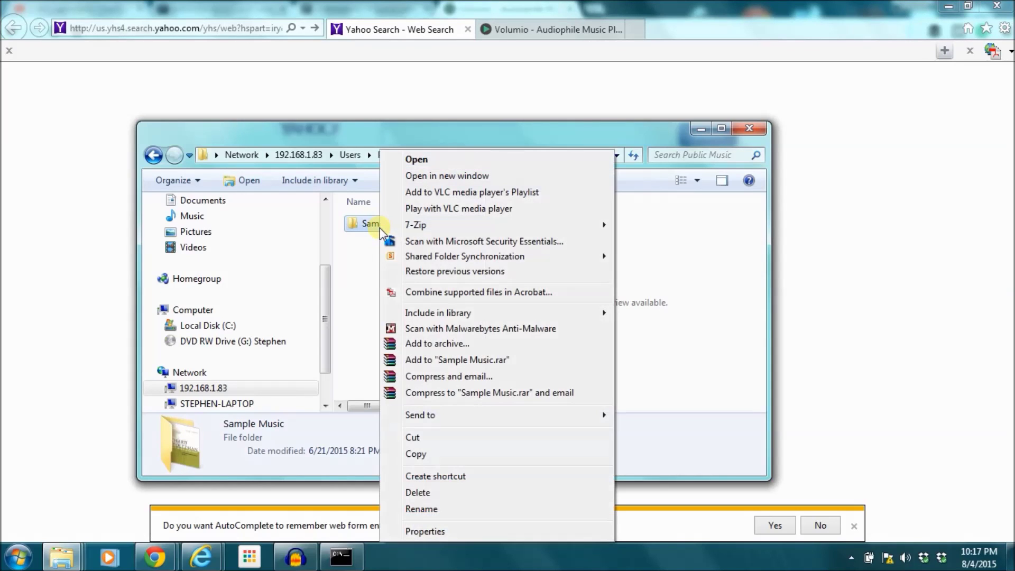
click(420, 530)
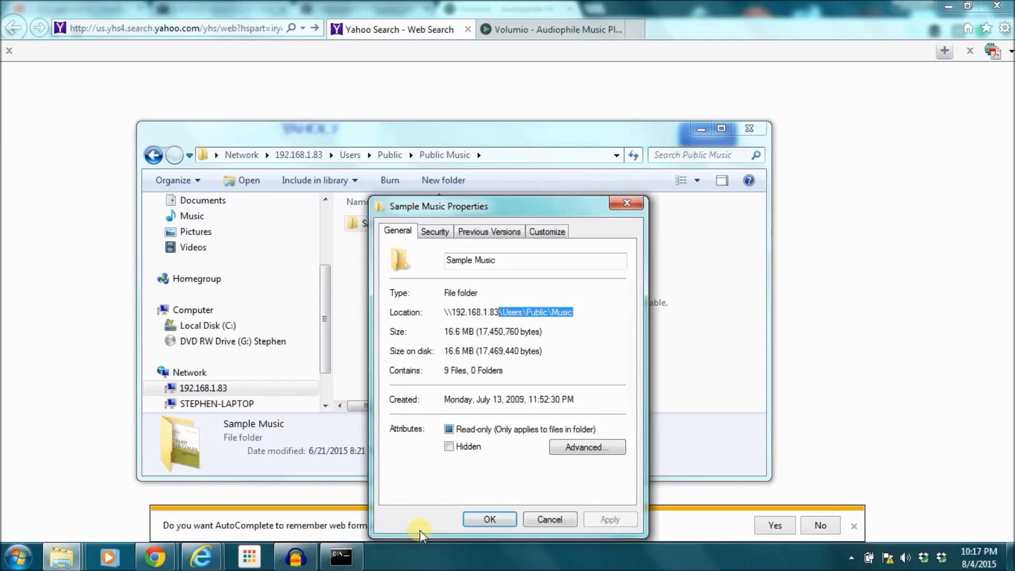
click(574, 314)
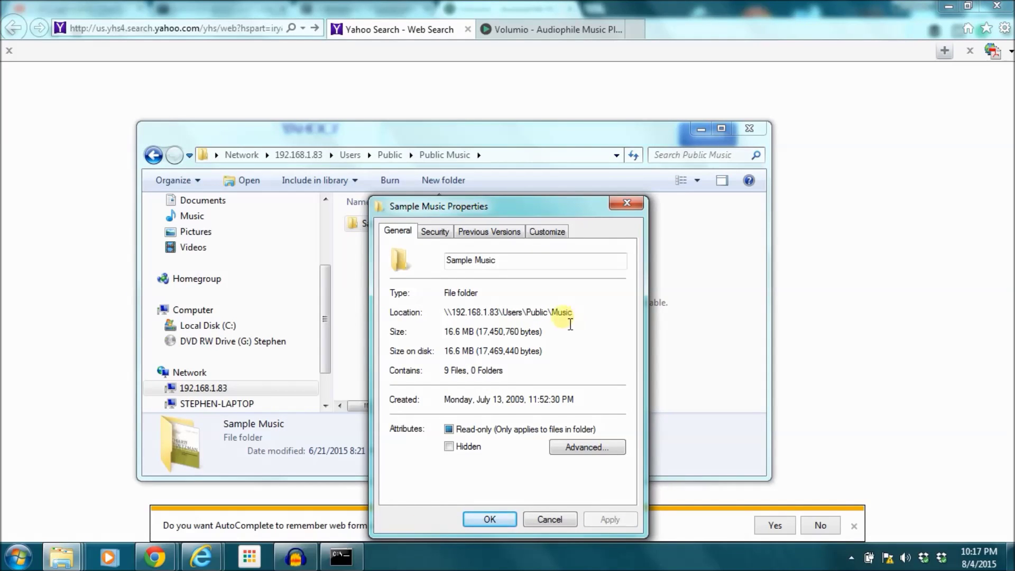
drag(573, 314, 521, 320)
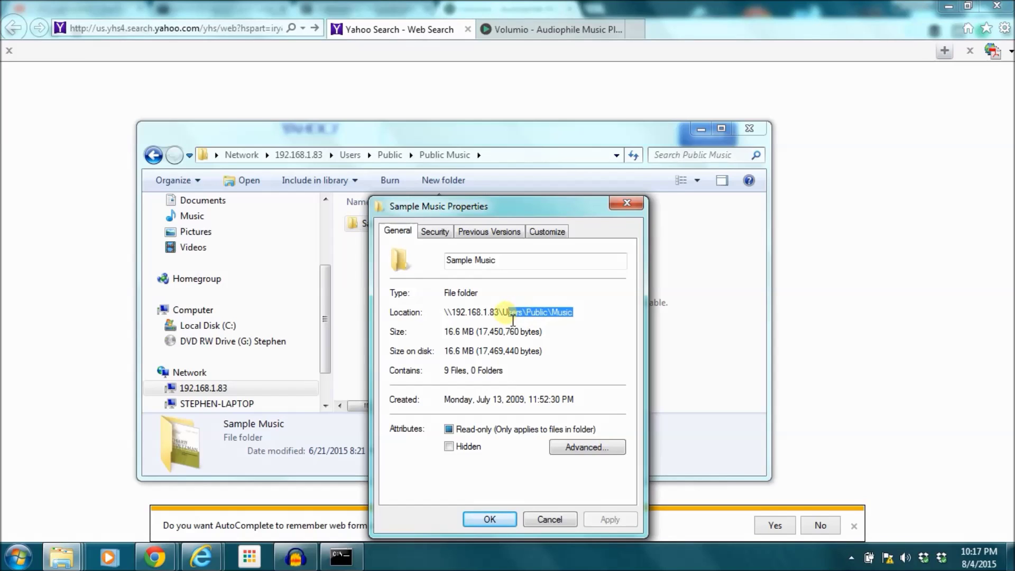
click(459, 319)
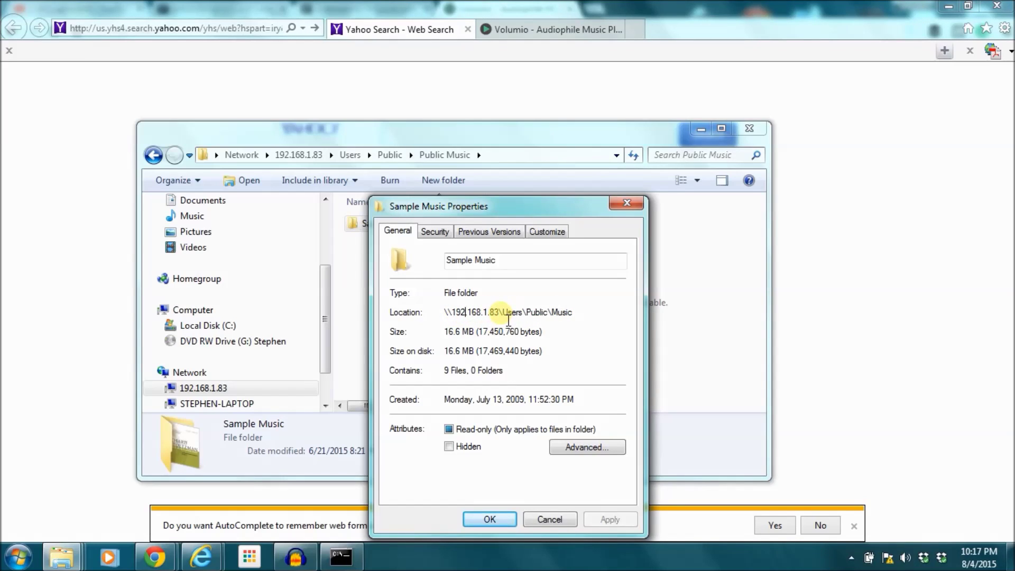
drag(502, 317, 582, 319)
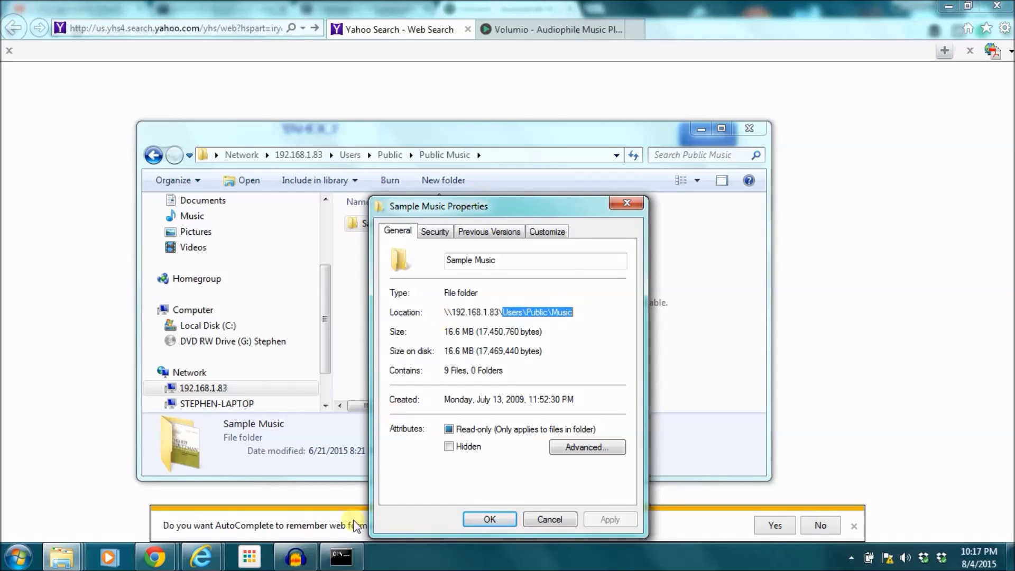
Step: Return to the Volumio mount form in Chrome and set the remote directory to Users\Public\Music
mouse_move(159, 561)
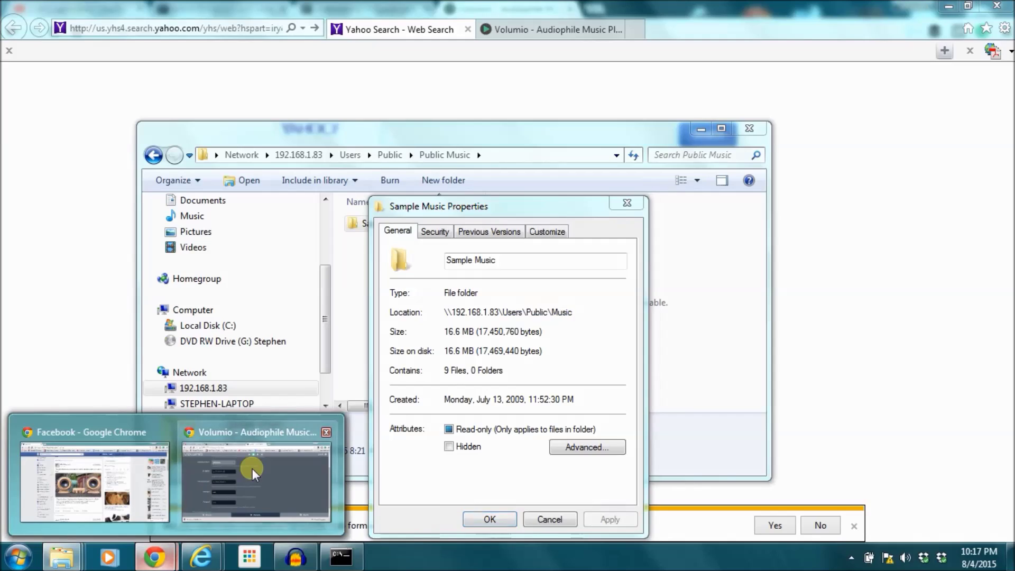
click(252, 469)
click(293, 267)
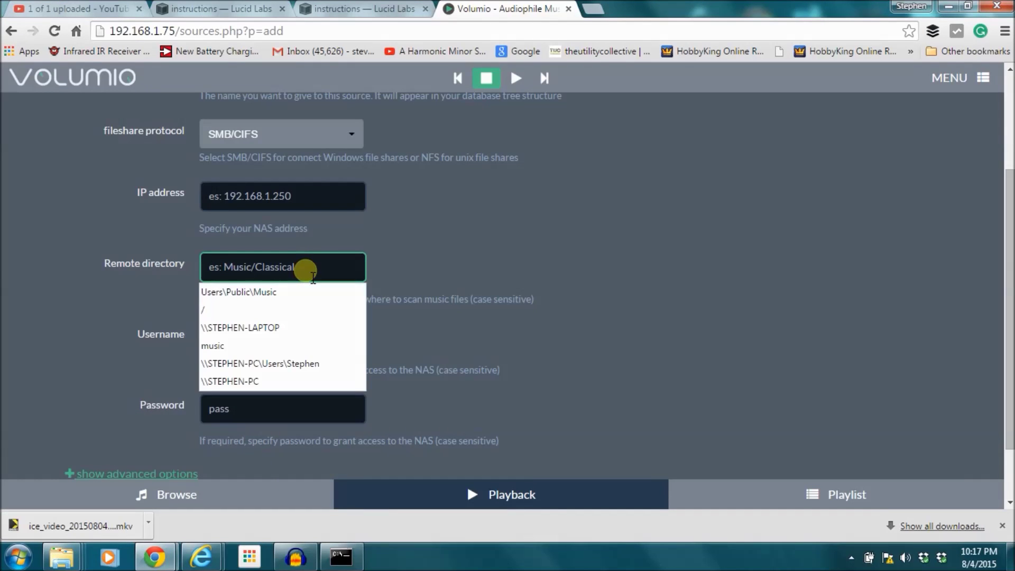
key(Down)
click(403, 224)
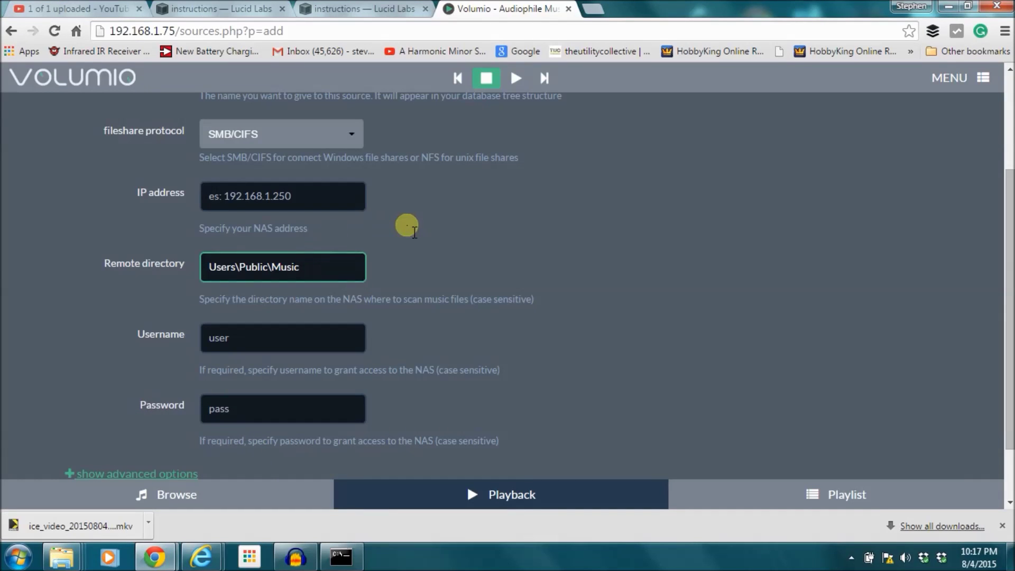
Step: Set the IP address of the network mount to 192.168.1.83
click(341, 209)
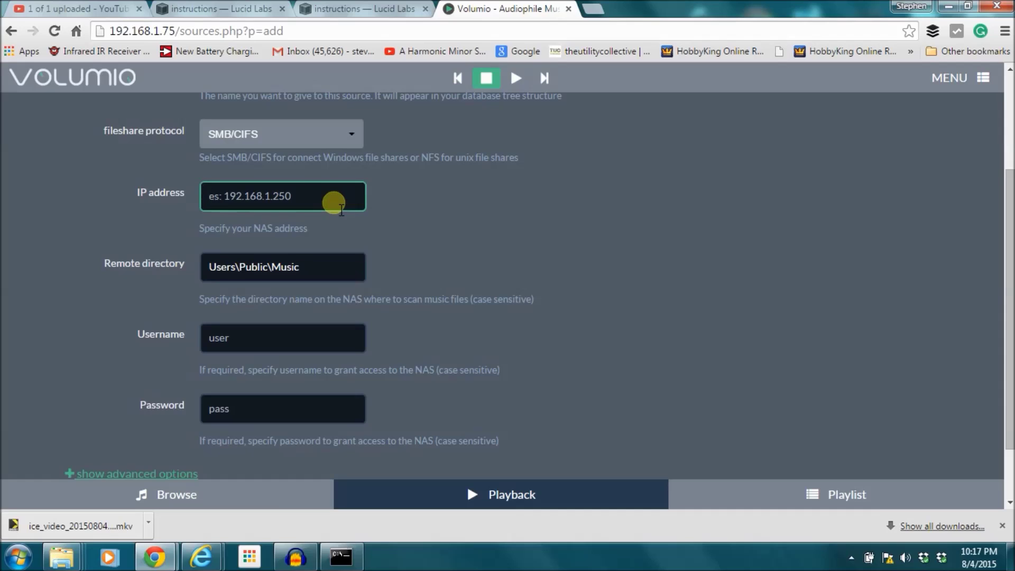
text(192.168.1.83)
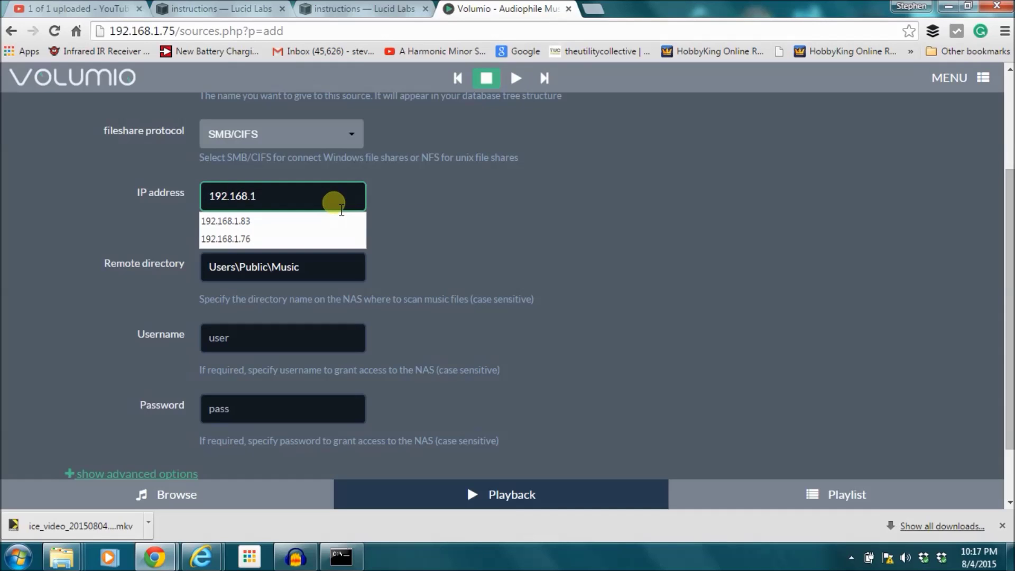
click(463, 177)
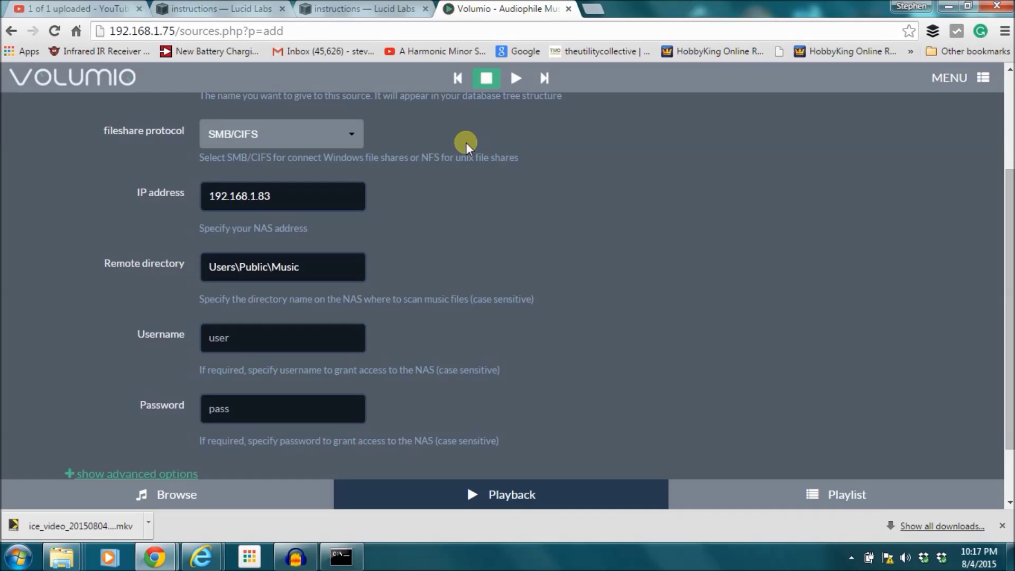
Step: Name the source of the network mount nas1
scroll(465, 141, up, 2)
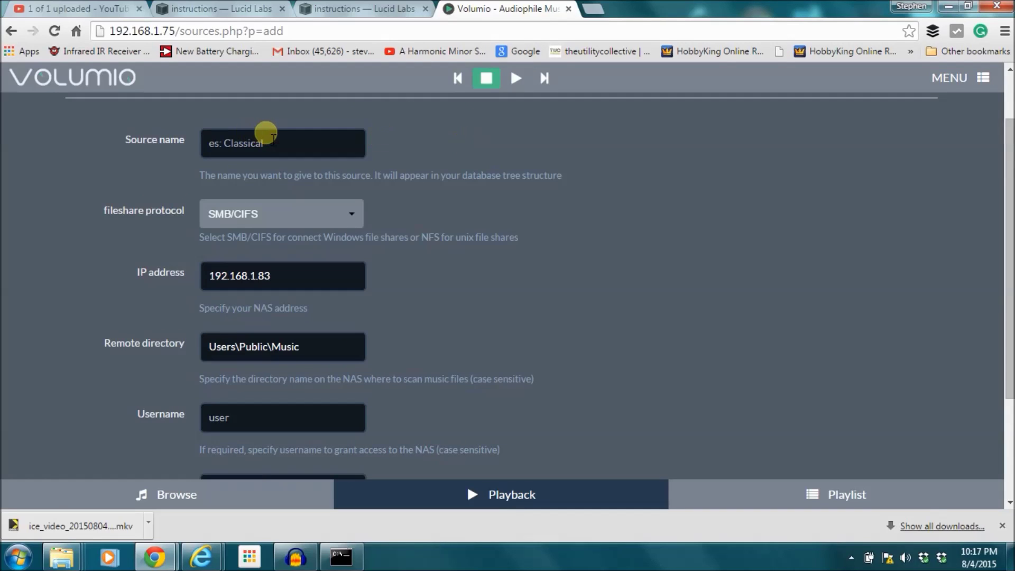
click(272, 139)
text(n)
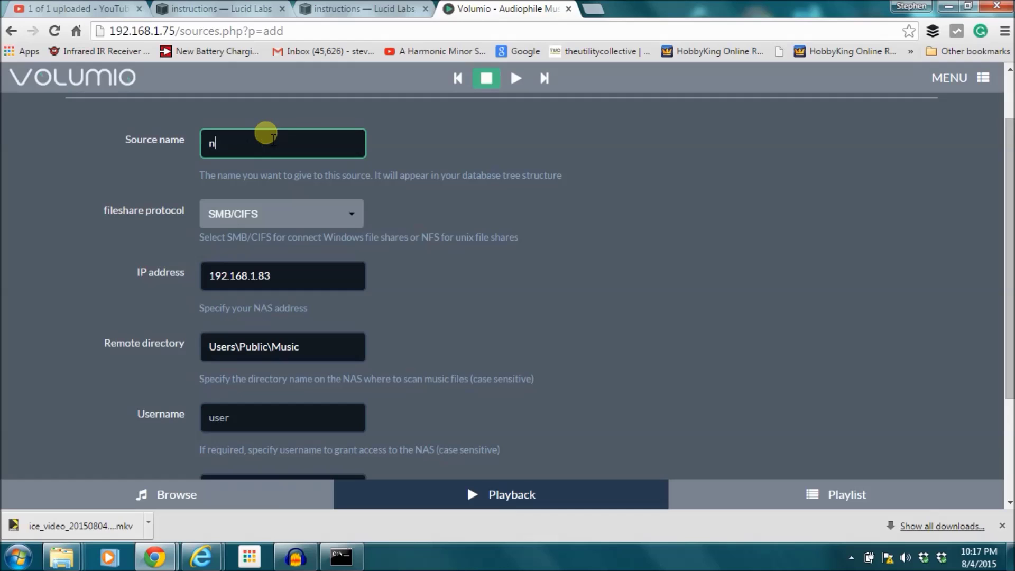
text(as1)
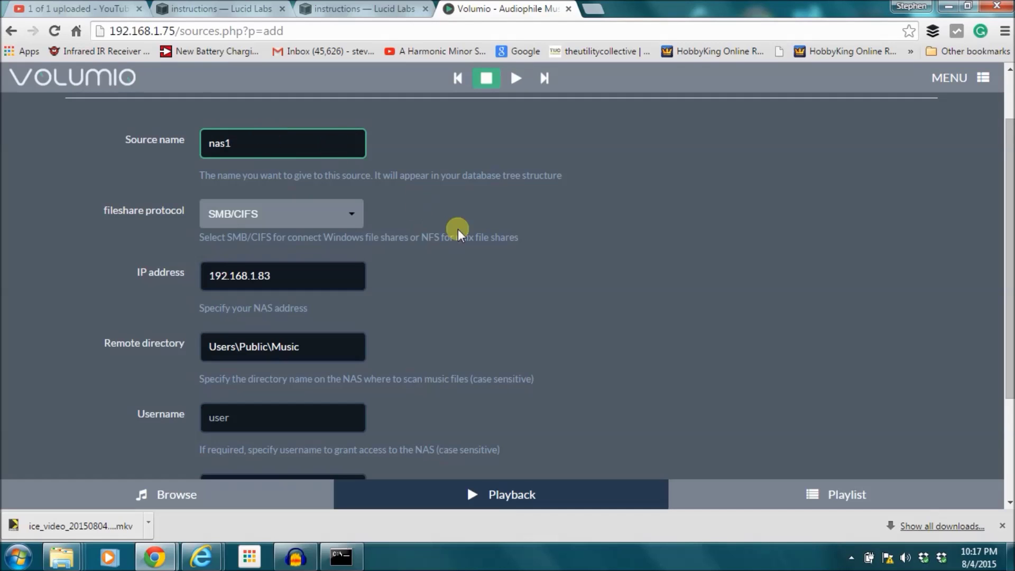
Step: Save the new network mount, leaving the username and password empty
scroll(513, 225, down, 2)
scroll(513, 225, down, 2)
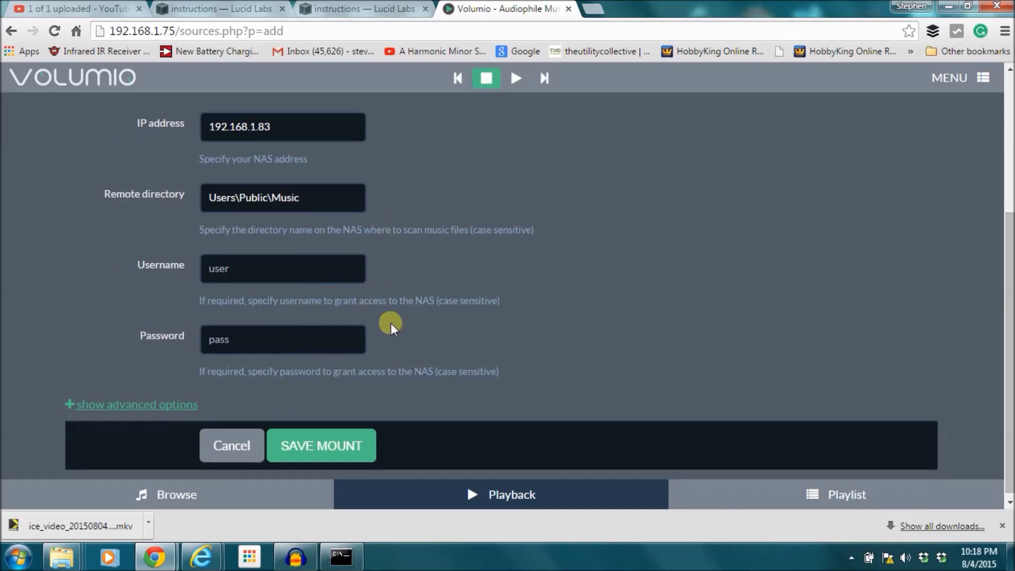
click(323, 449)
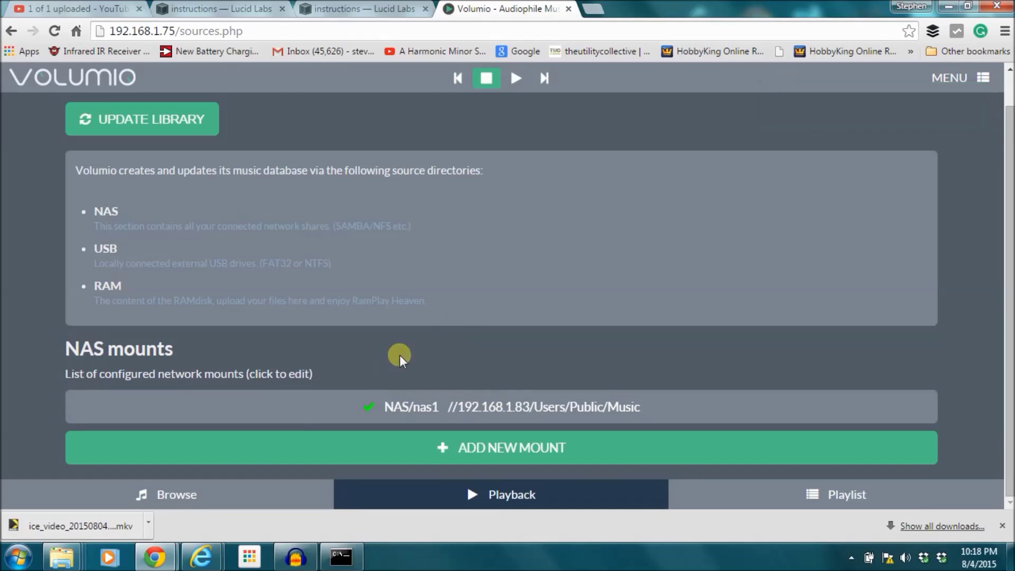
Step: Browse the music library through NAS and nas1 into Sample Music to check its songs, and return to the top level
click(186, 487)
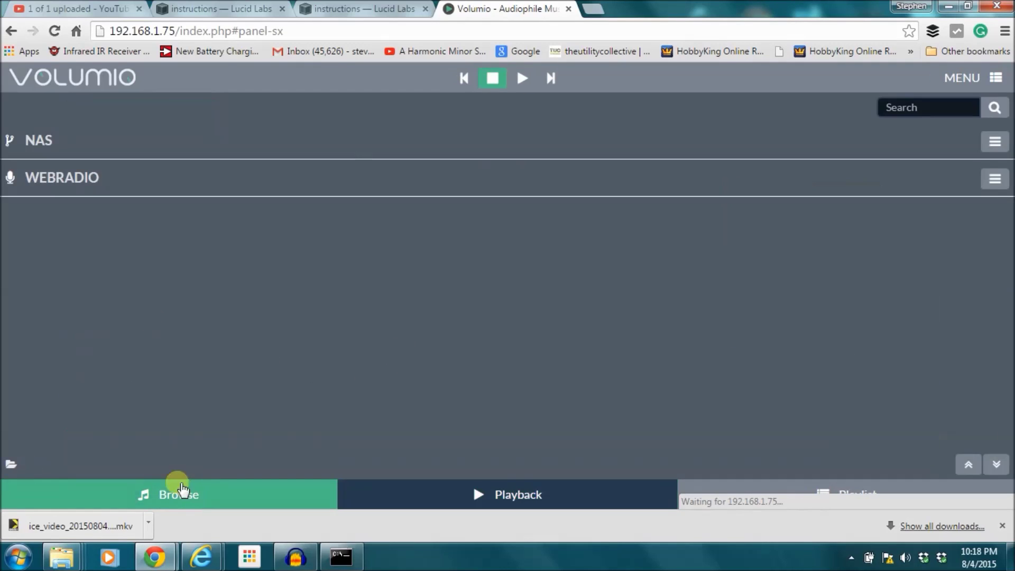
click(57, 145)
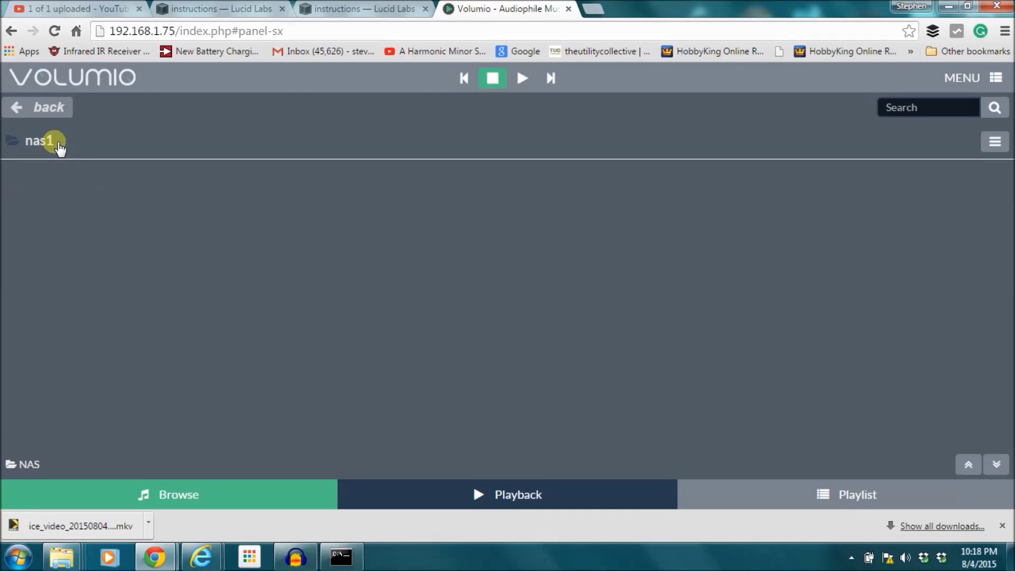
click(53, 144)
click(53, 144)
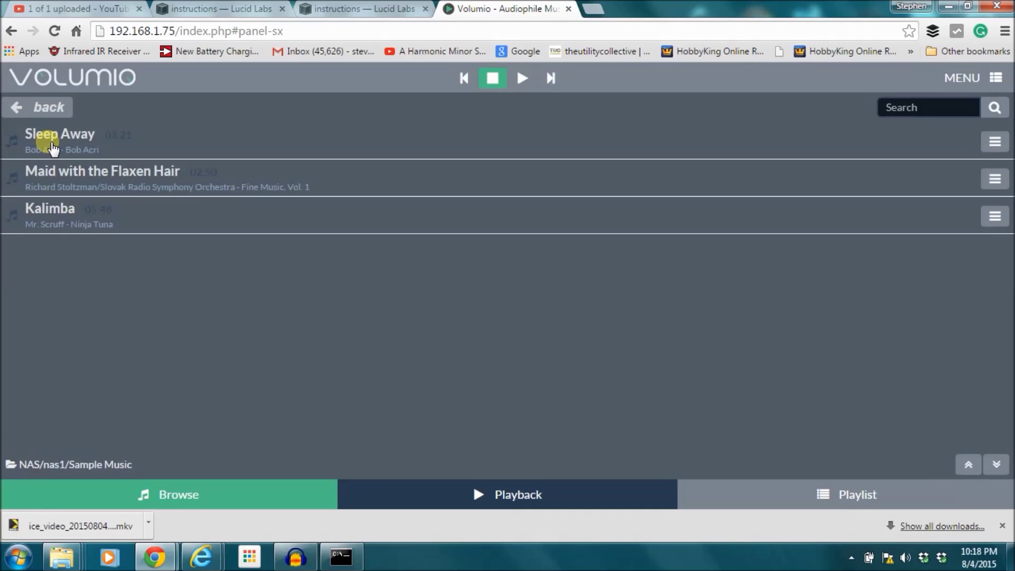
click(50, 109)
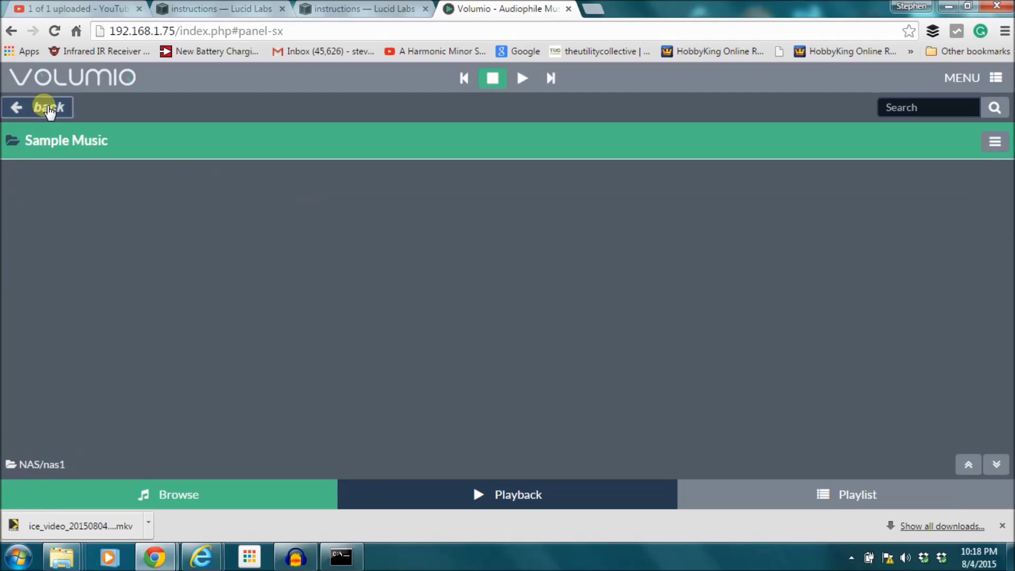
click(49, 108)
click(49, 108)
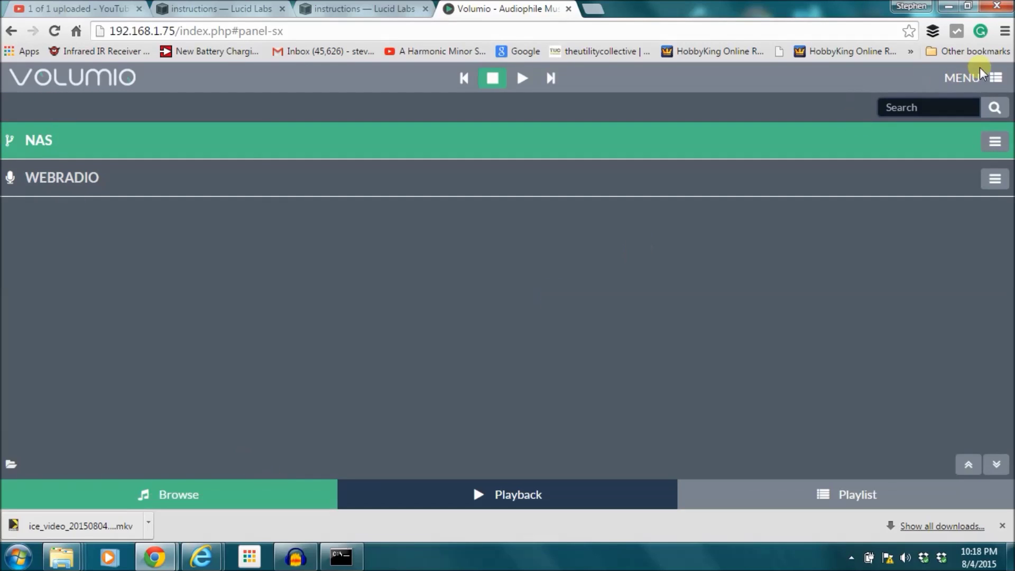
Step: Open the NAS/nas1 network mount from the library sources for editing and review its connection settings
click(995, 78)
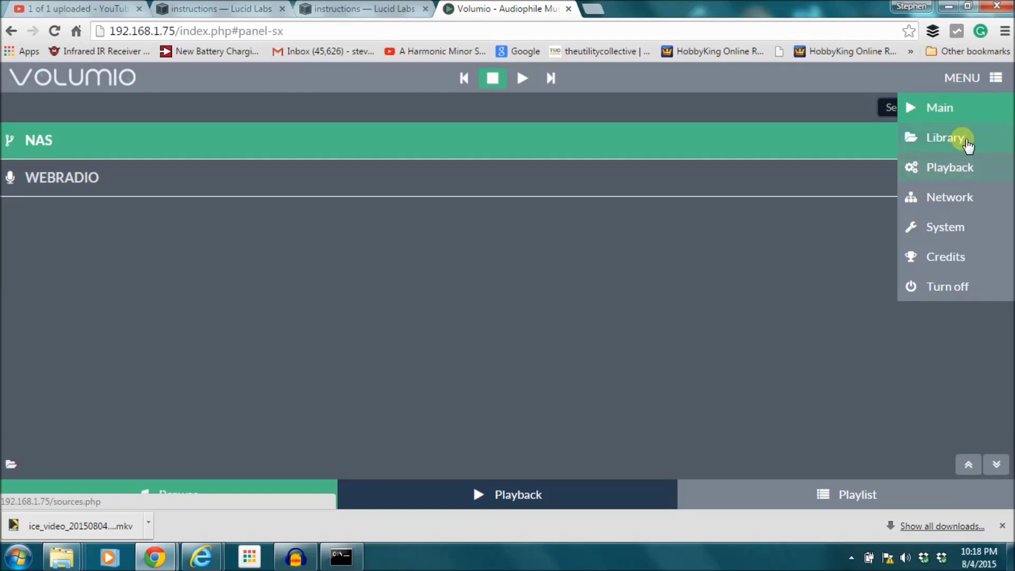
click(967, 152)
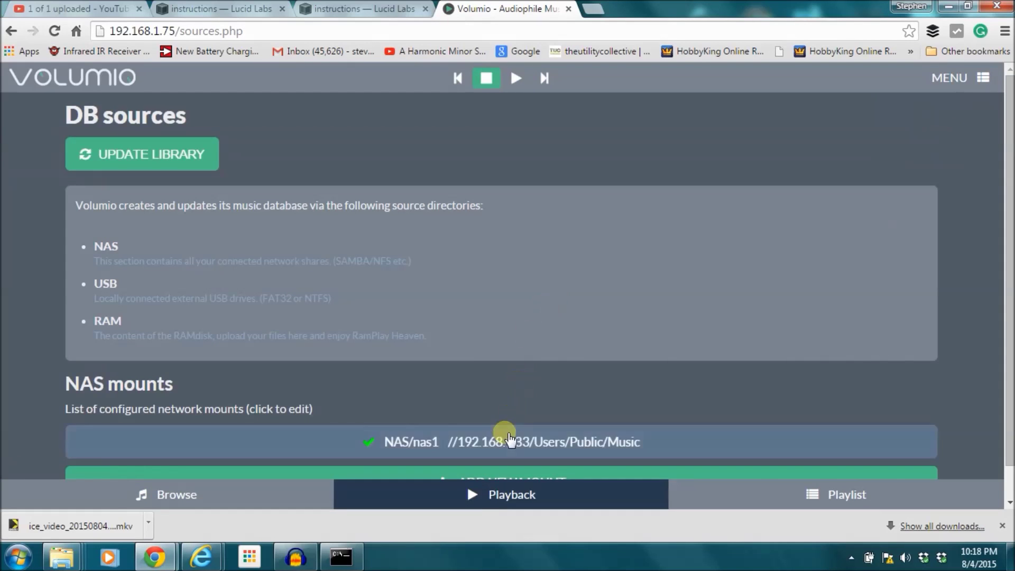
scroll(443, 261, down, 1)
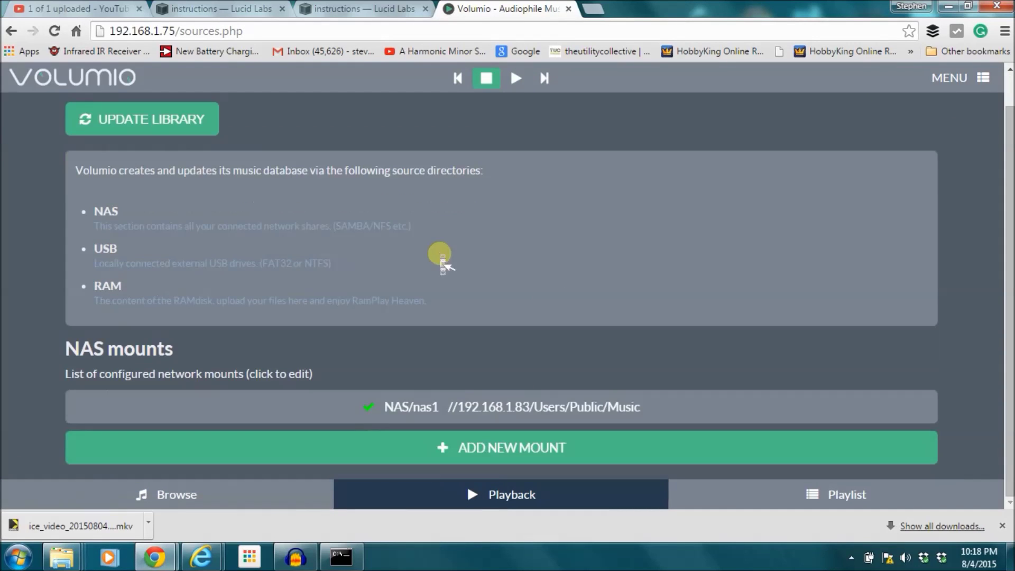
click(436, 405)
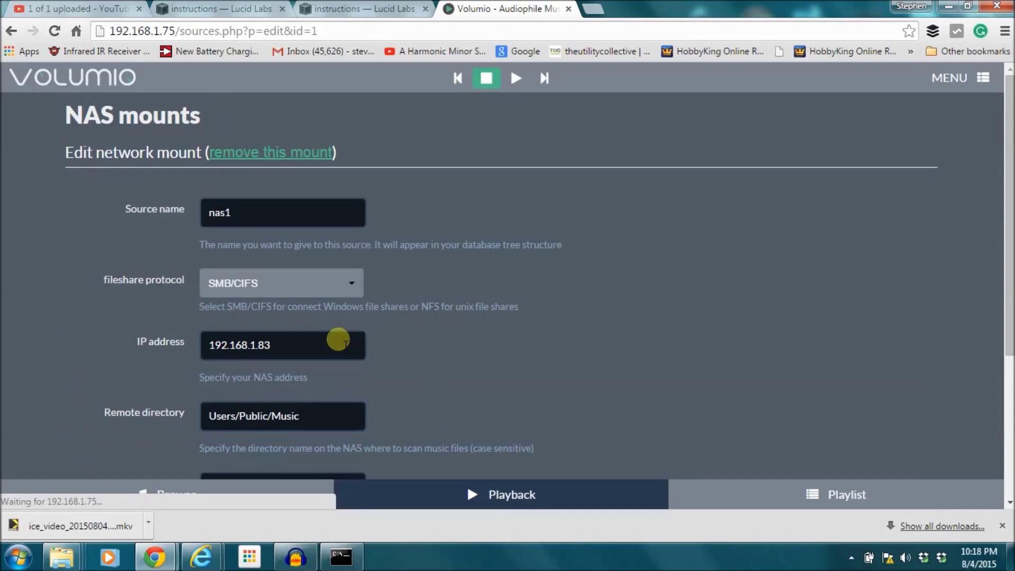
scroll(468, 282, down, 2)
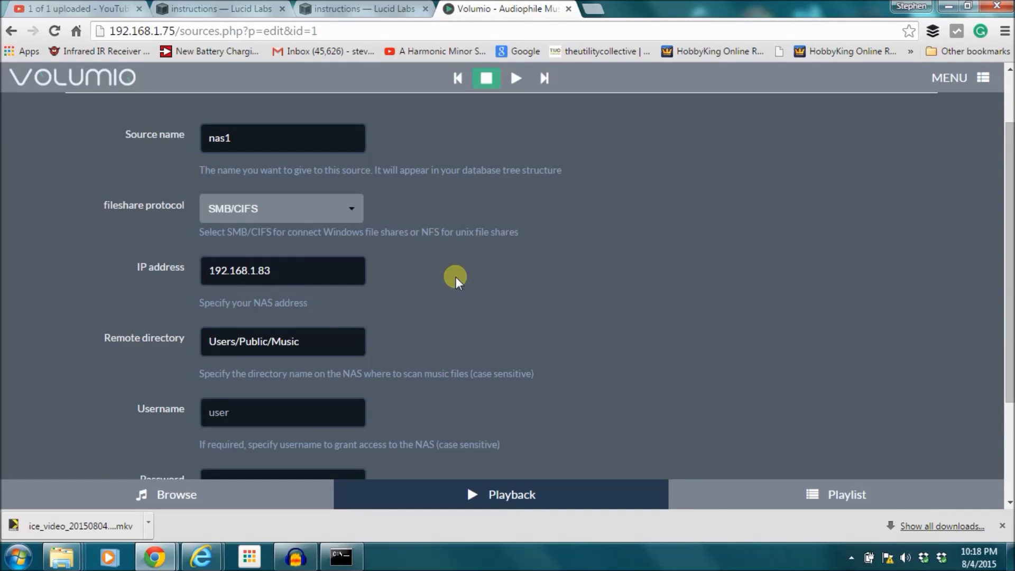